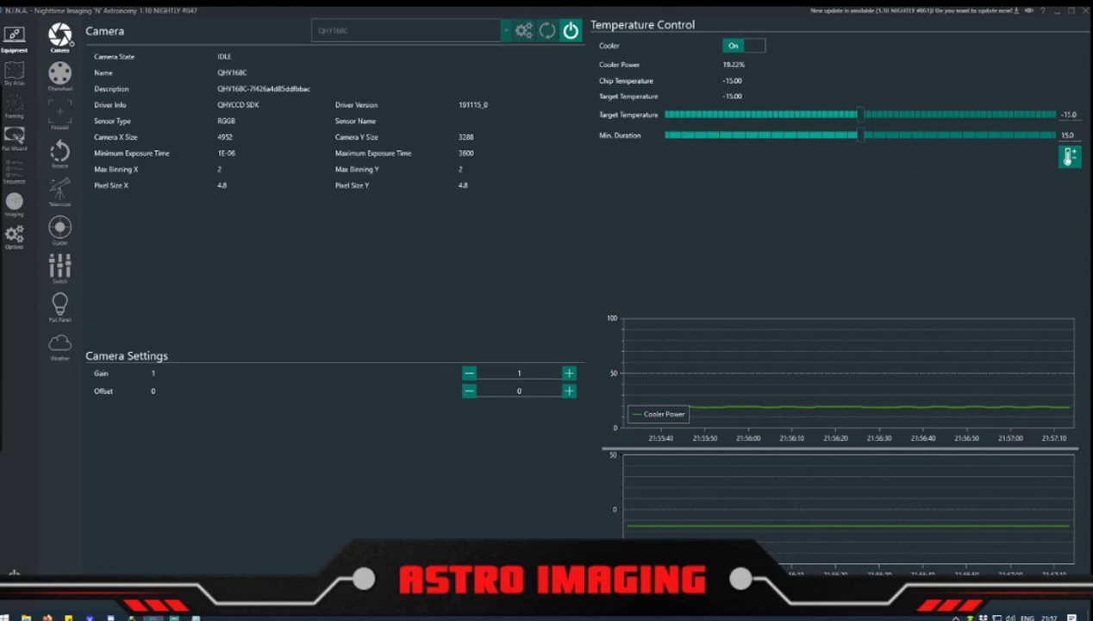
Step: Connect the HitecDCFocus2 focuser and the Manual Rotator
click(60, 115)
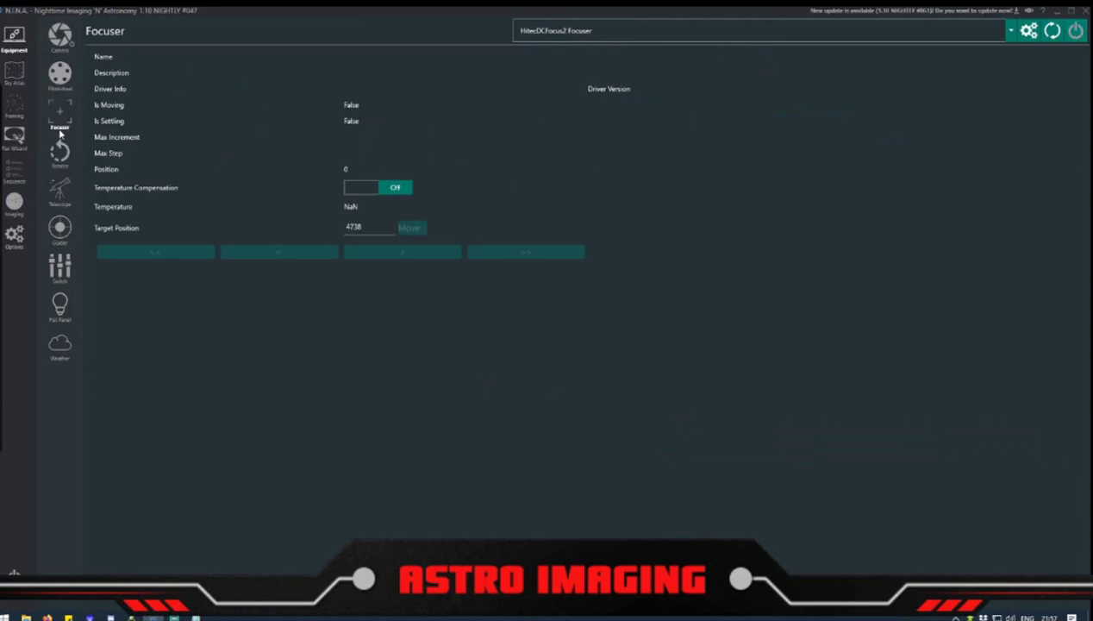
click(1076, 32)
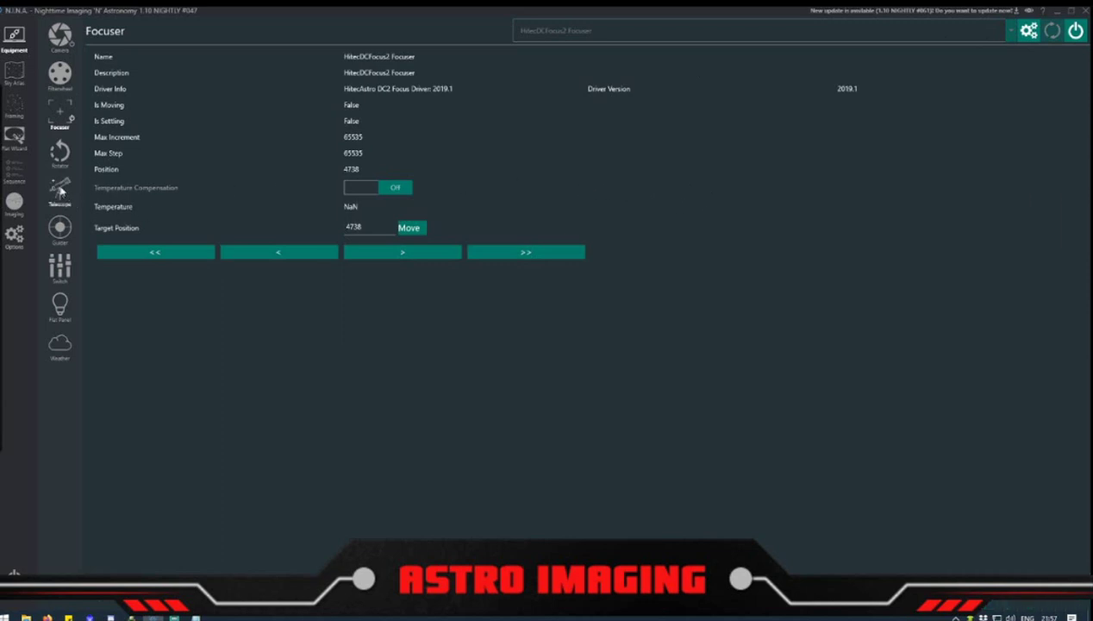
click(57, 157)
click(1076, 32)
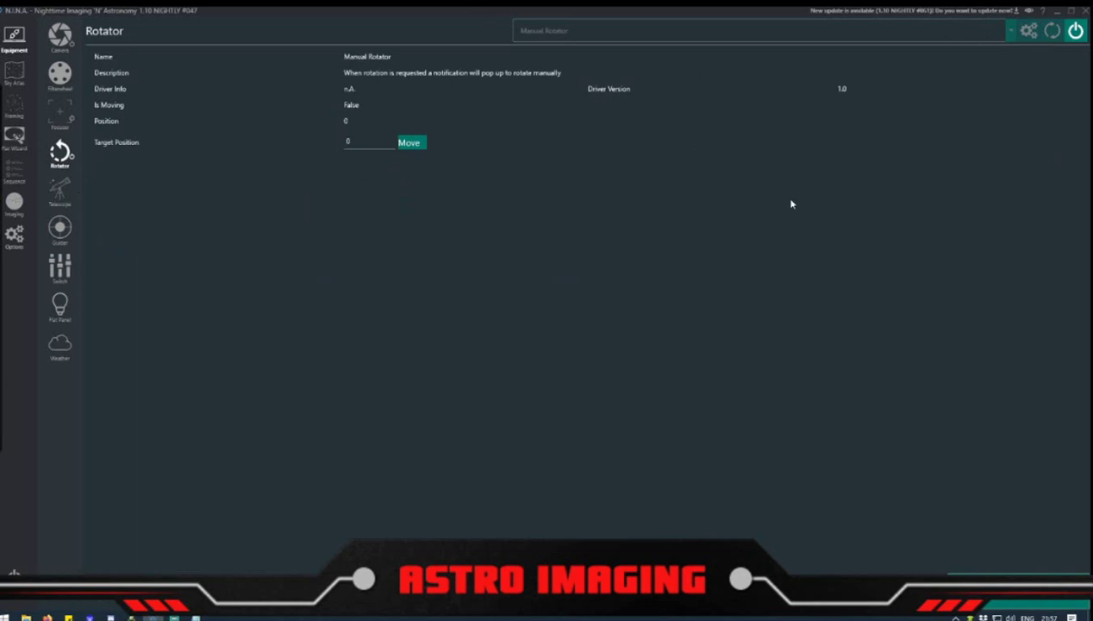
Step: Connect the EQMOD ASCOM HEQ5/6 telescope and unpark the mount with sidereal tracking on
click(59, 190)
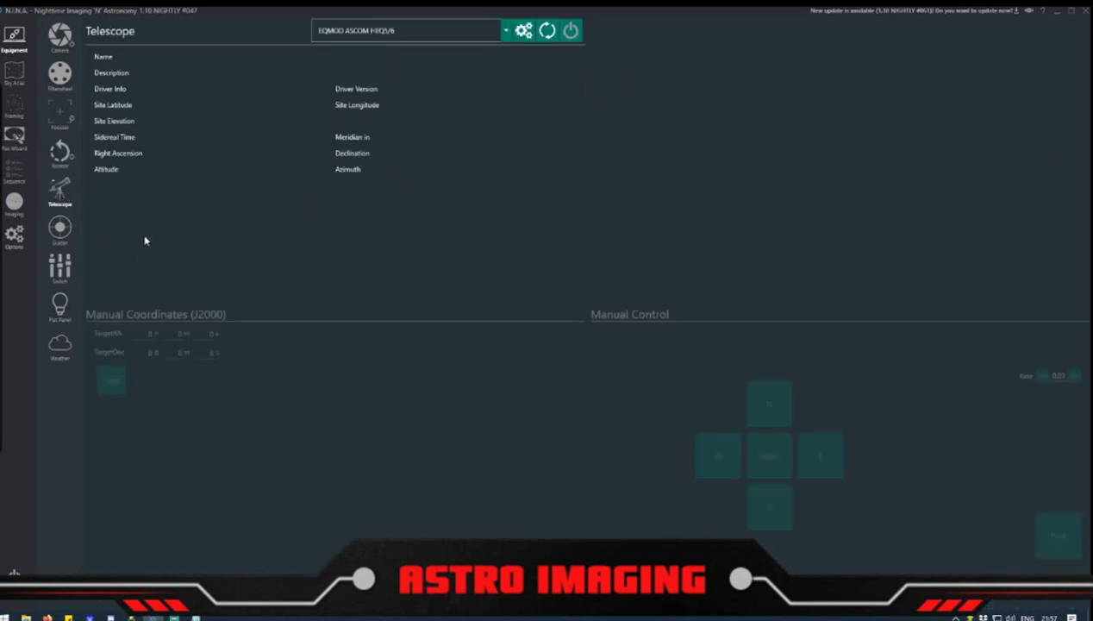
click(573, 33)
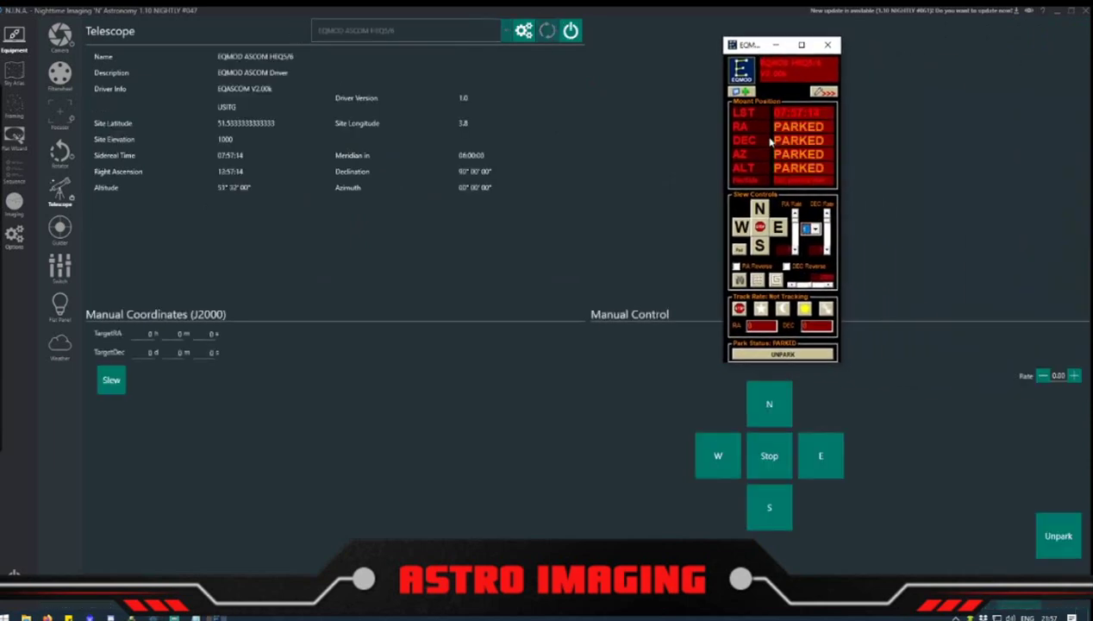
click(785, 354)
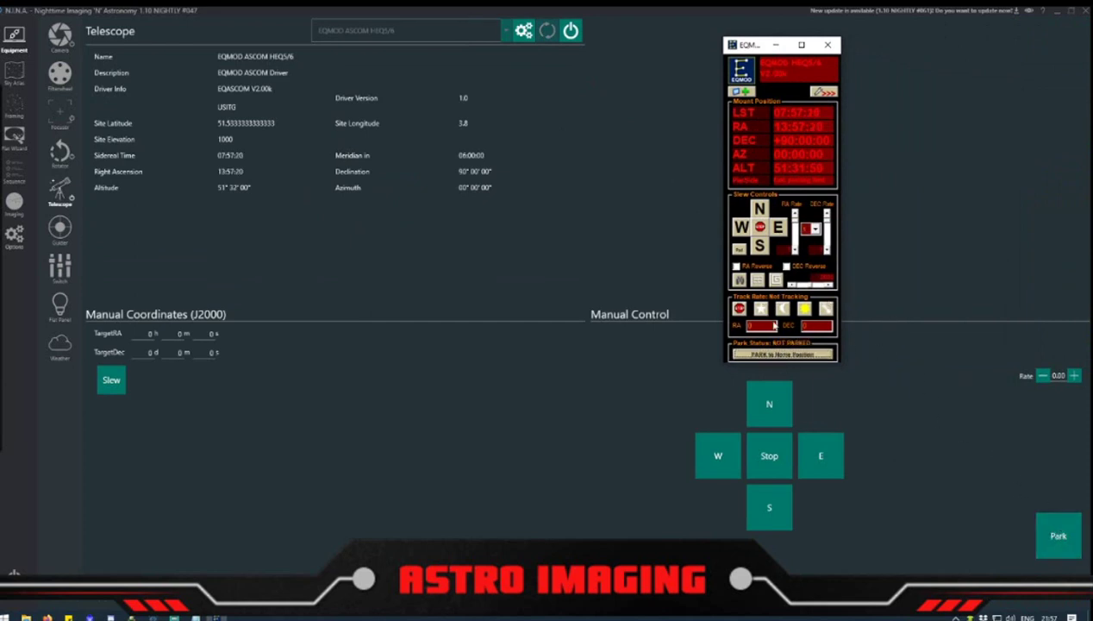
click(761, 309)
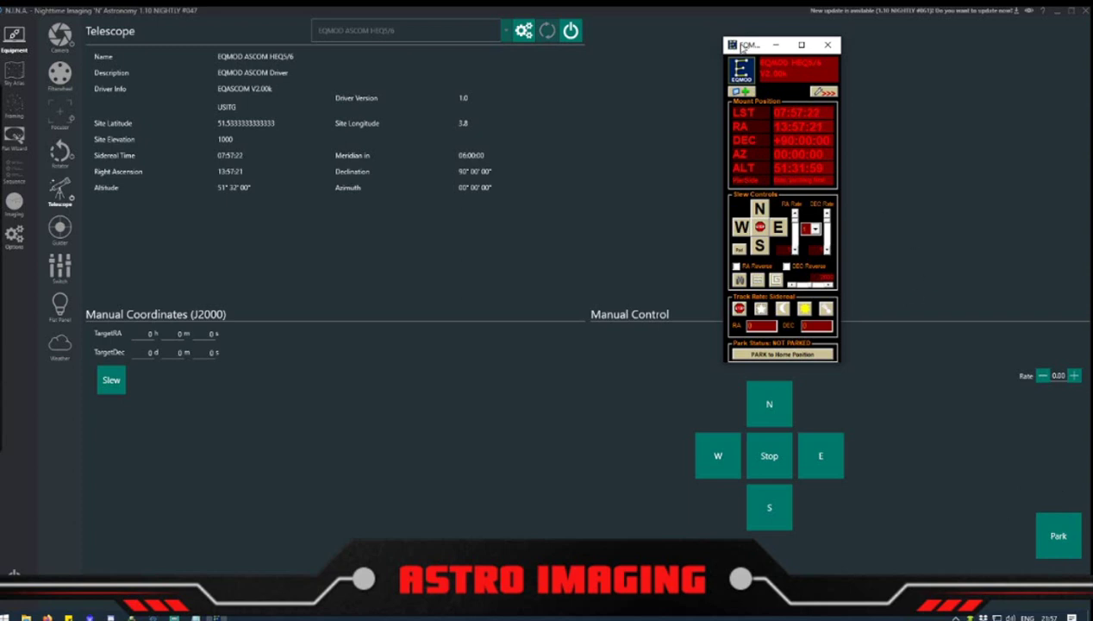
click(776, 45)
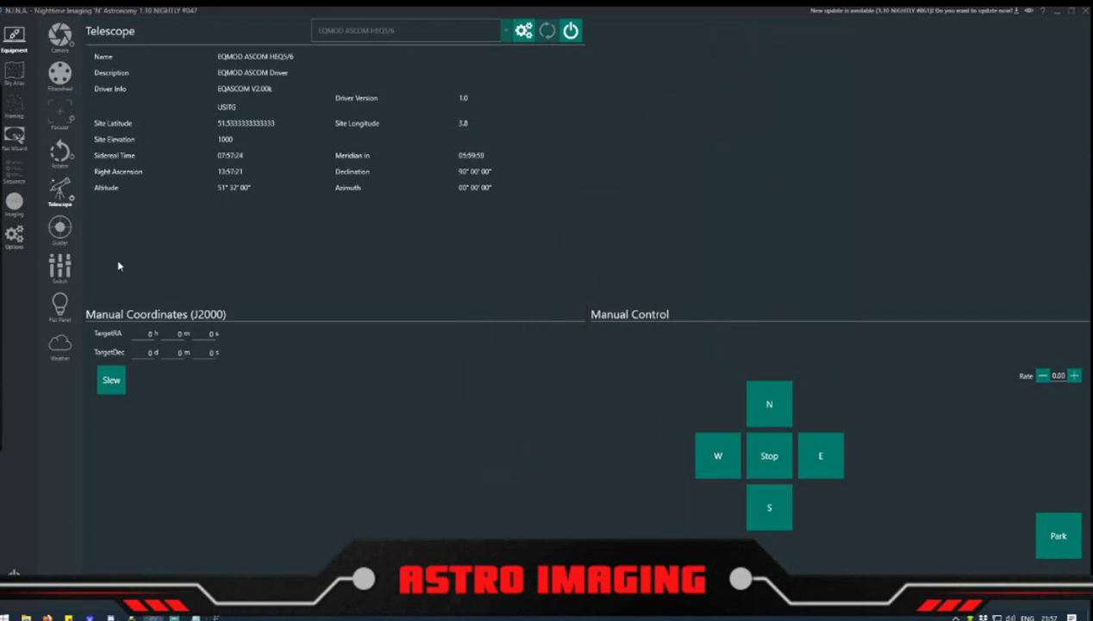
Step: Connect the PHD2 guider, declining the PHD2 2.6.7 update and moving the guiding window out of the way
click(59, 227)
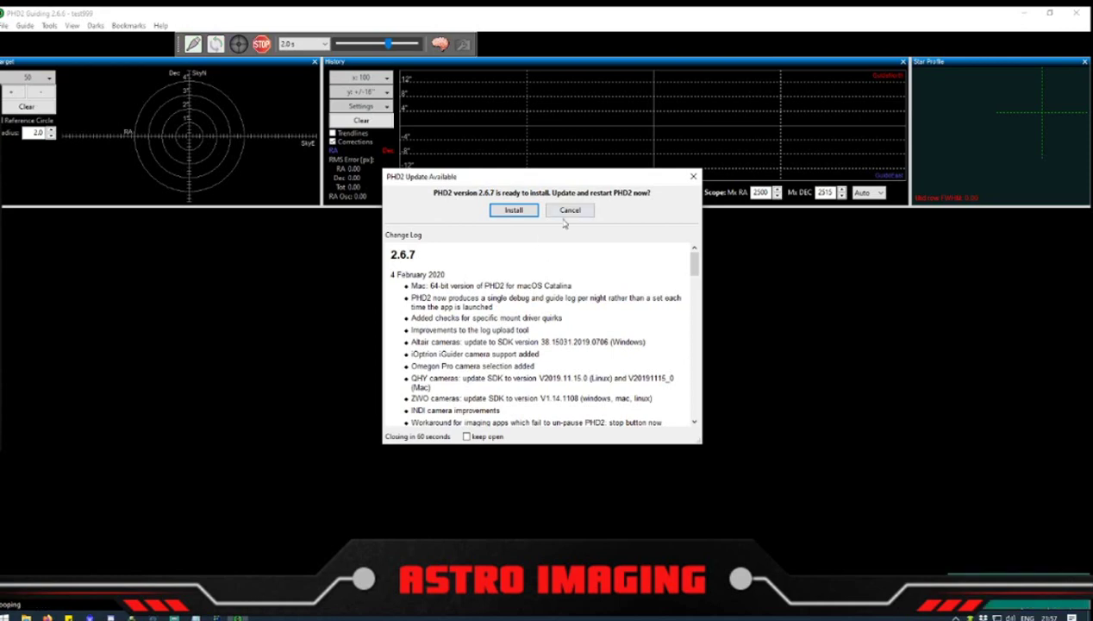
click(569, 210)
double_click(796, 17)
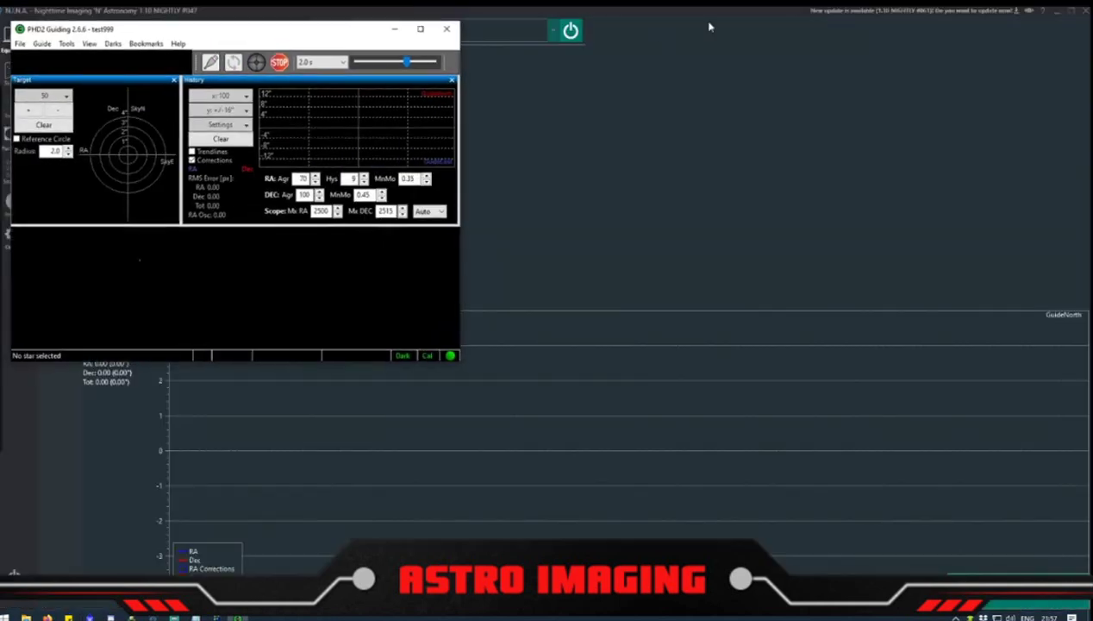
drag(360, 33, 0, 42)
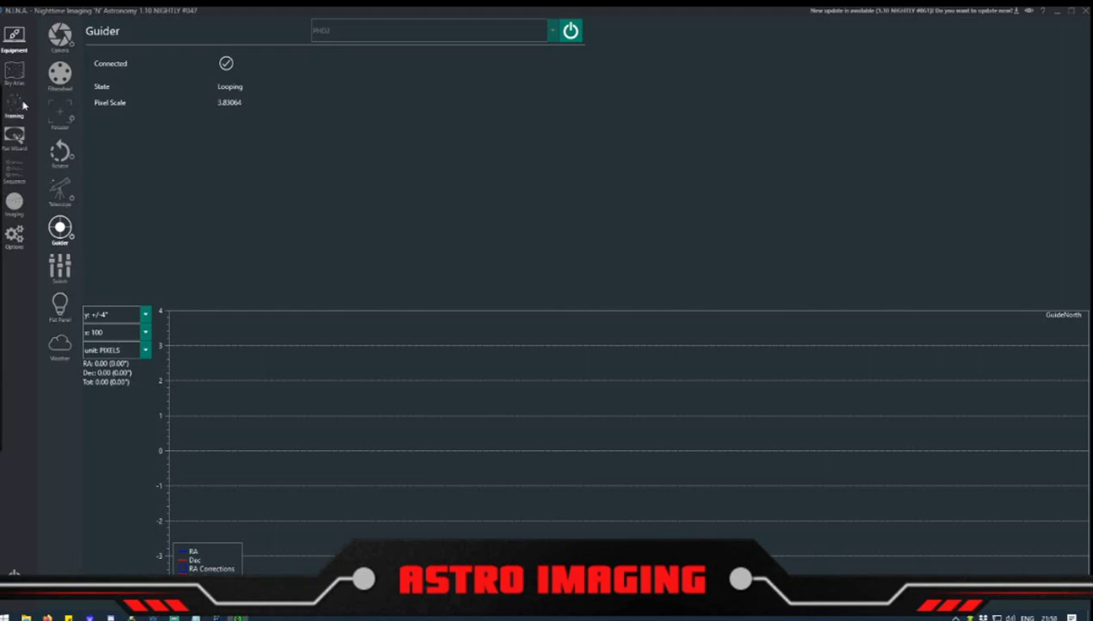
Step: Load the saved target set ced214.ninaTargetSet into the sequence and reset the progress of all its items
click(13, 172)
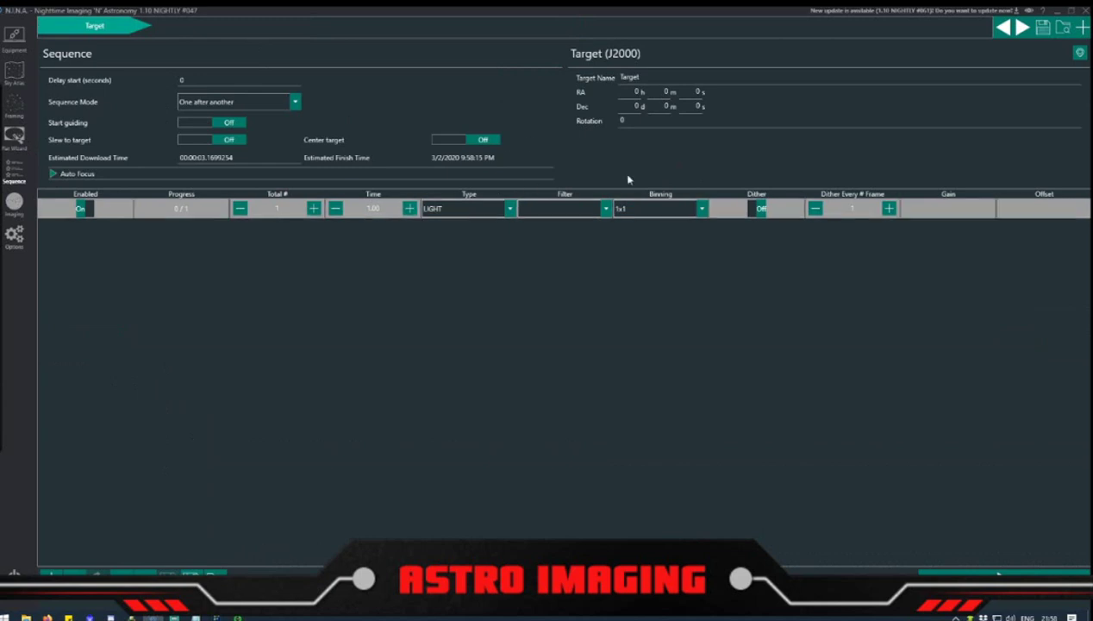
click(1063, 28)
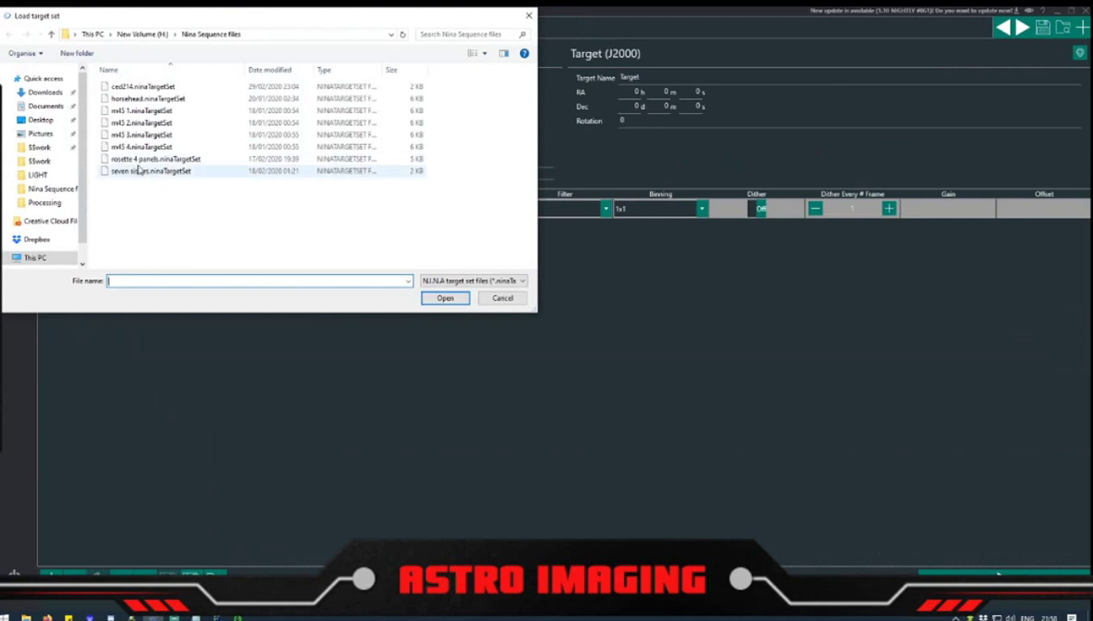
double_click(145, 87)
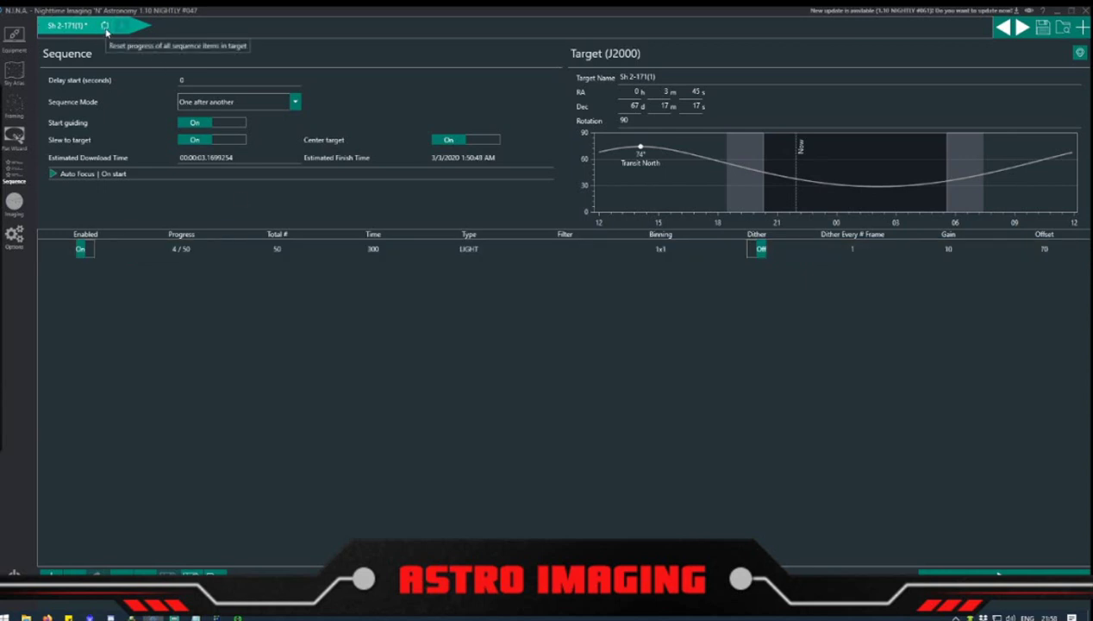
click(104, 25)
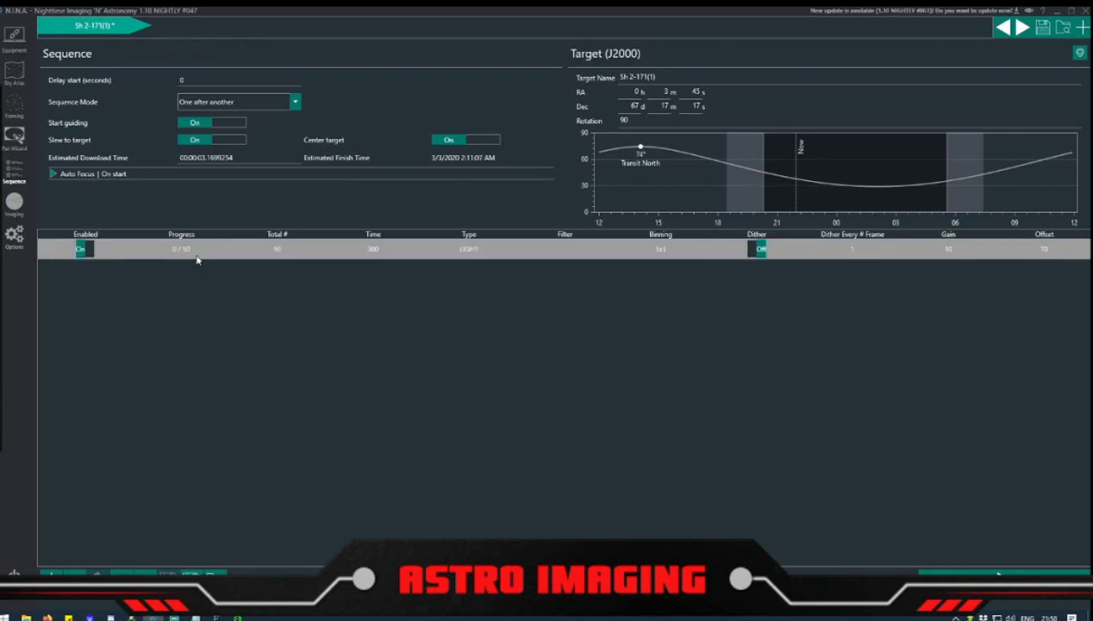
Step: Set the light frames' exposure time to 600 seconds and enable dithering every 3 frames
click(385, 248)
drag(385, 247, 356, 249)
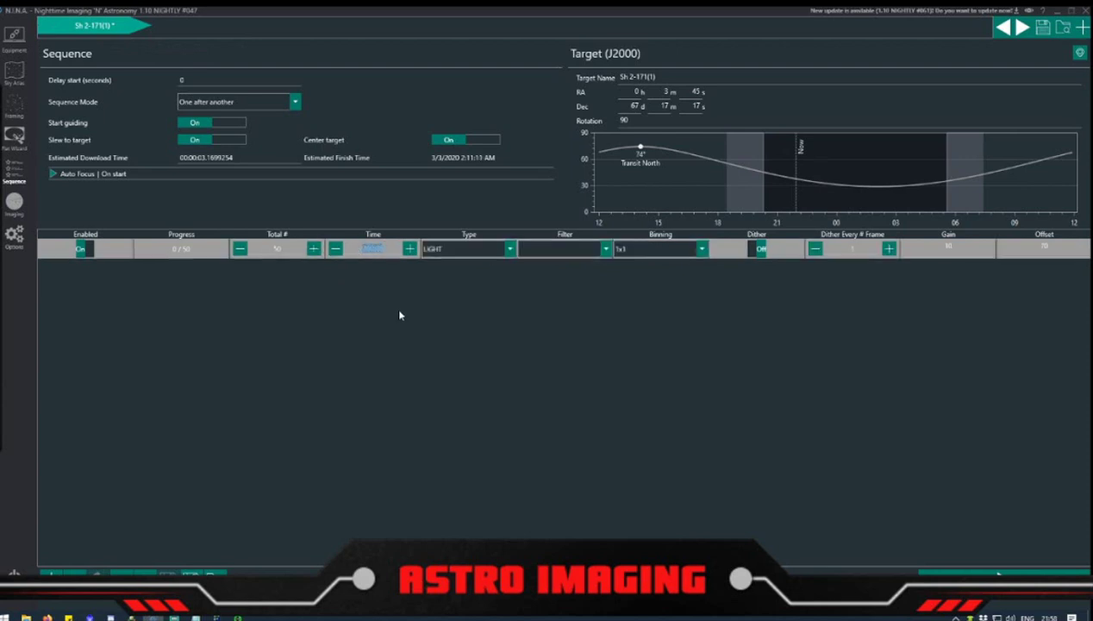
text(600)
click(759, 249)
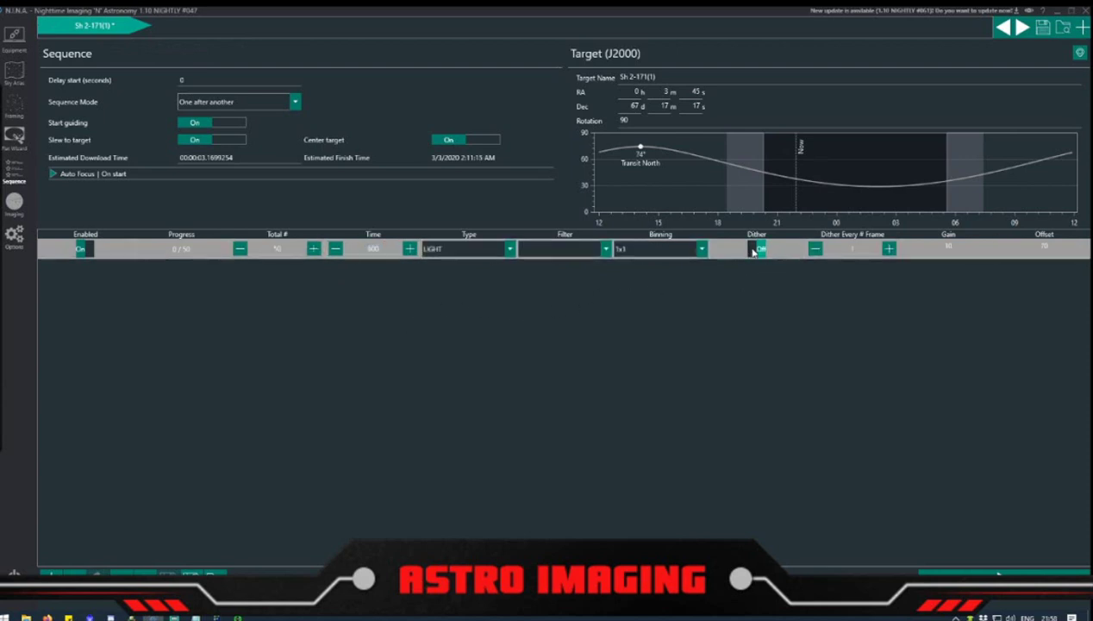
click(889, 248)
click(889, 249)
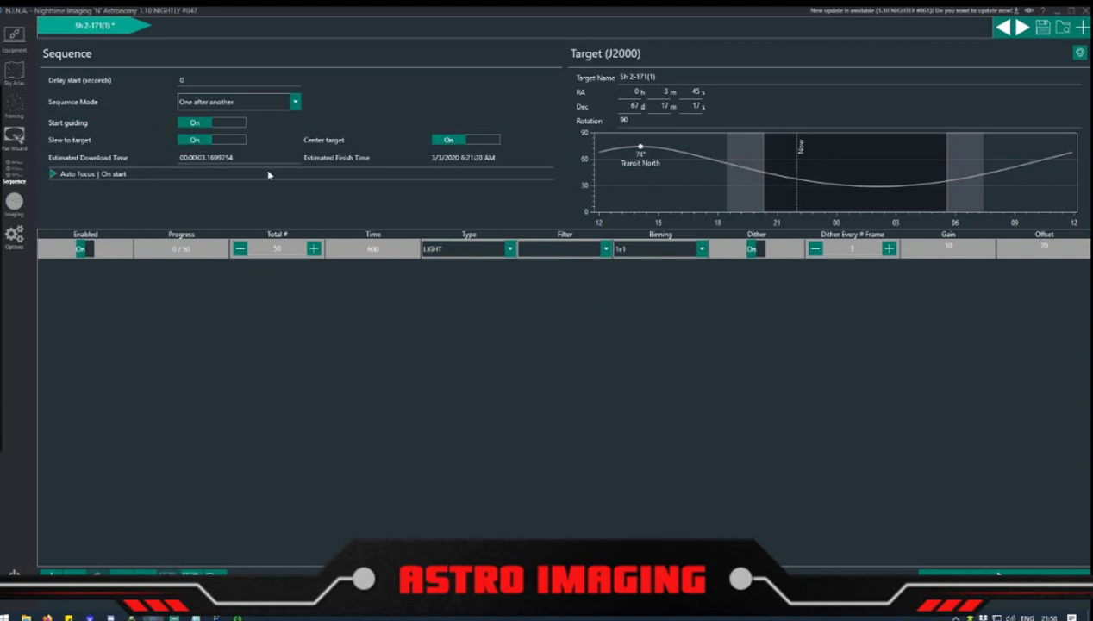
Step: Review the target's Auto Focus options and start the imaging sequence
click(51, 174)
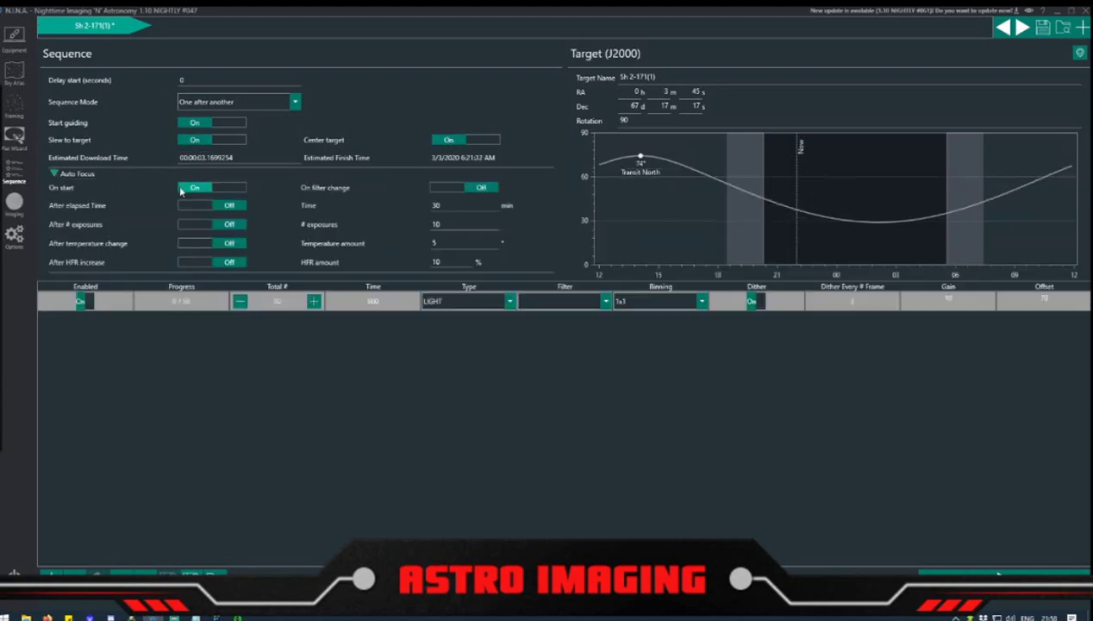
click(53, 174)
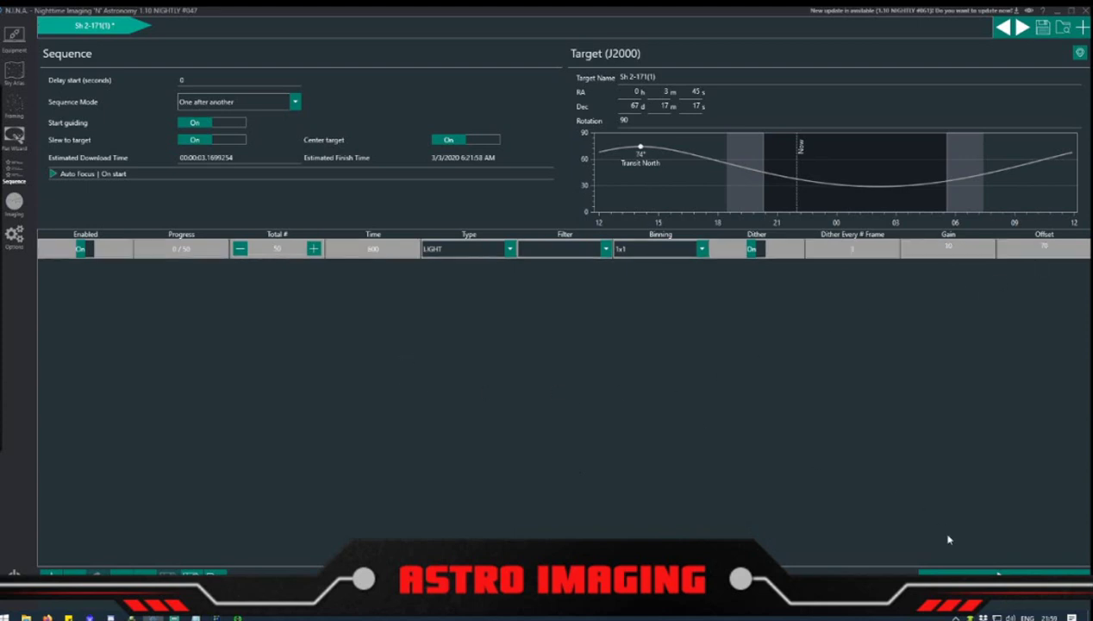
click(1001, 573)
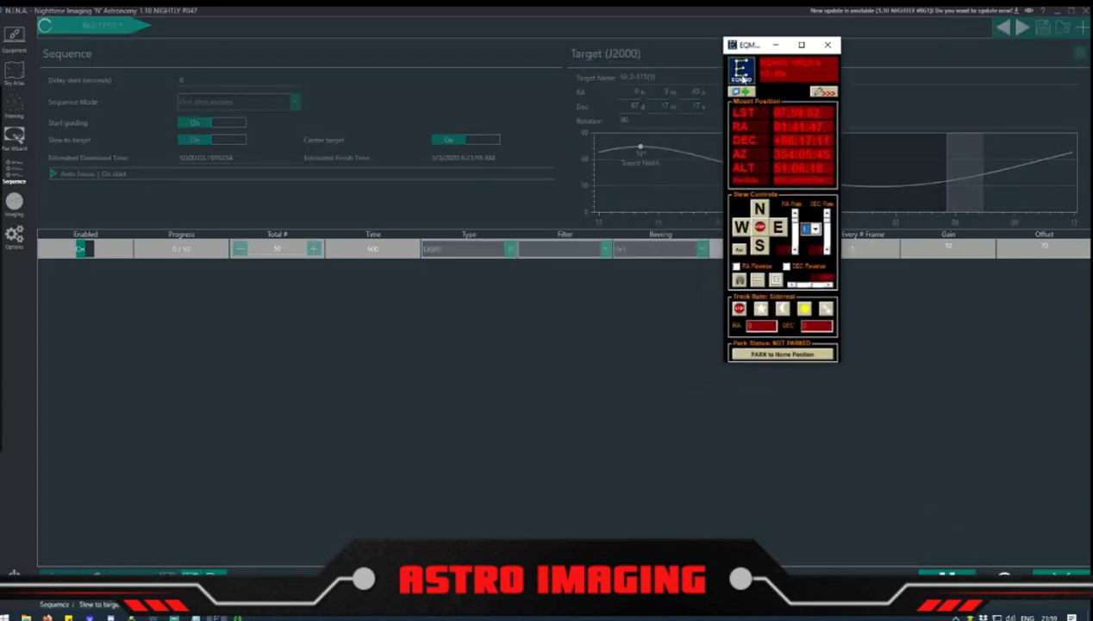
Step: Monitor the mount's slew in the EQMOD window, minimise it, and check the plate-solving results
drag(745, 45, 630, 175)
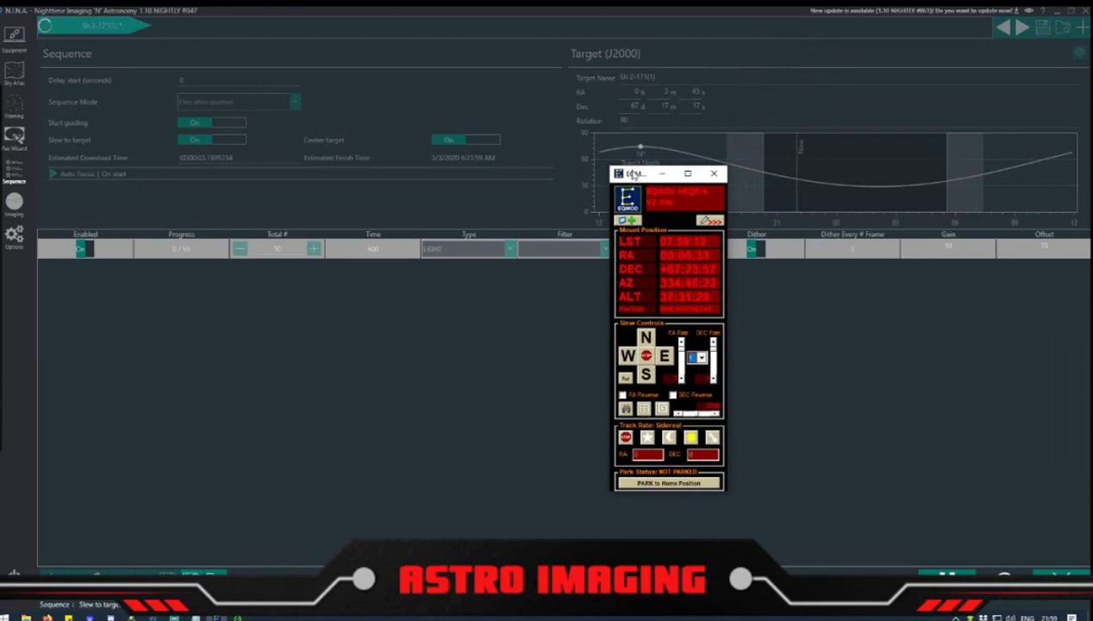
drag(635, 173, 617, 170)
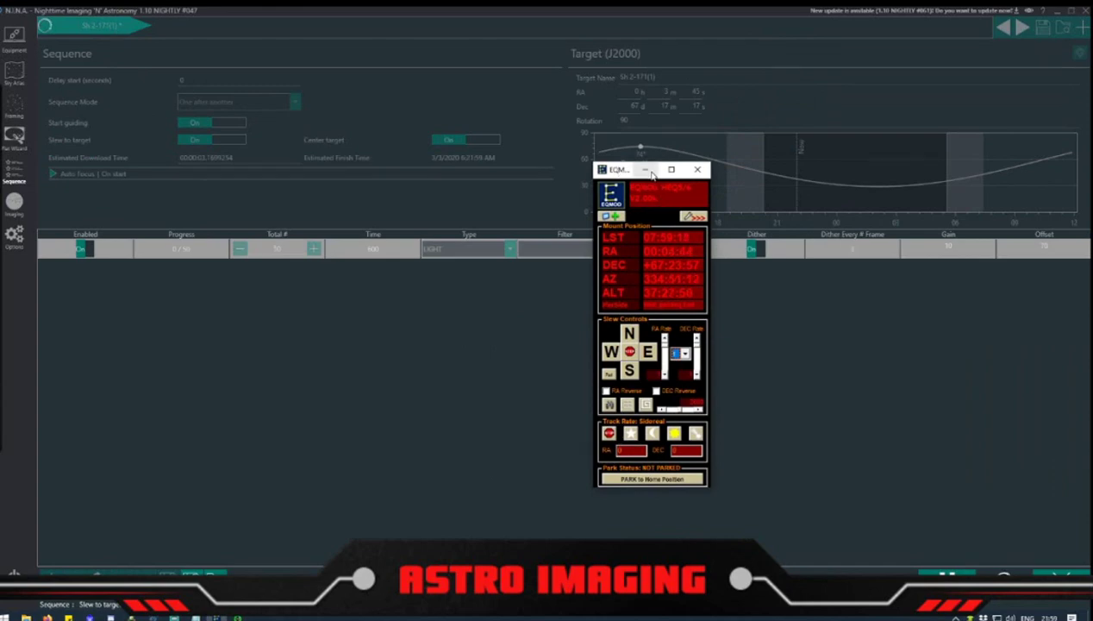
click(647, 170)
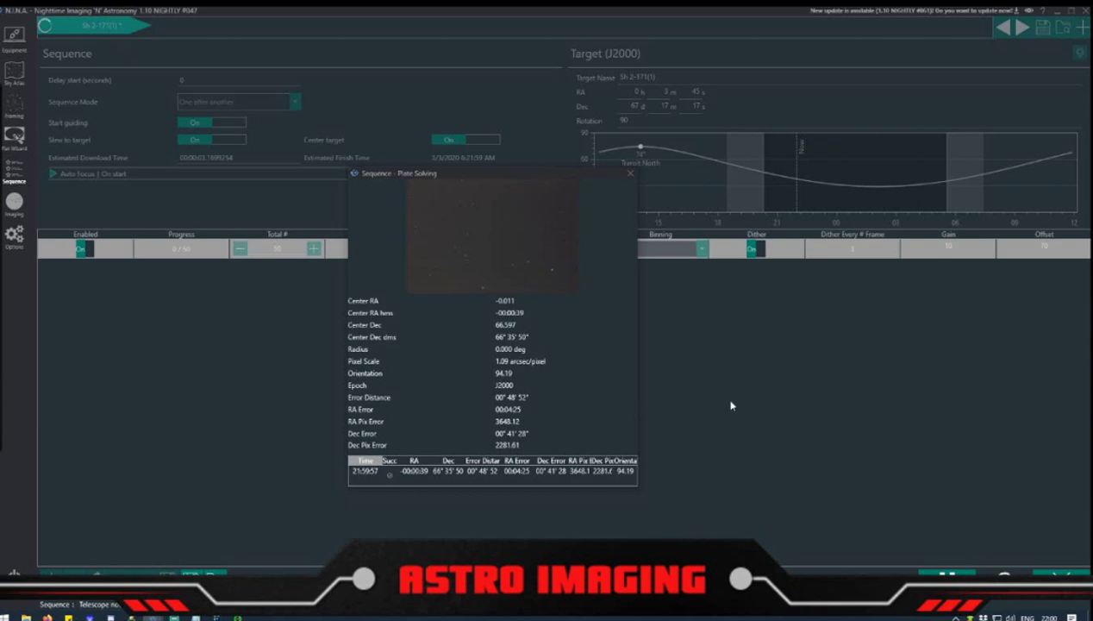
drag(527, 176, 530, 189)
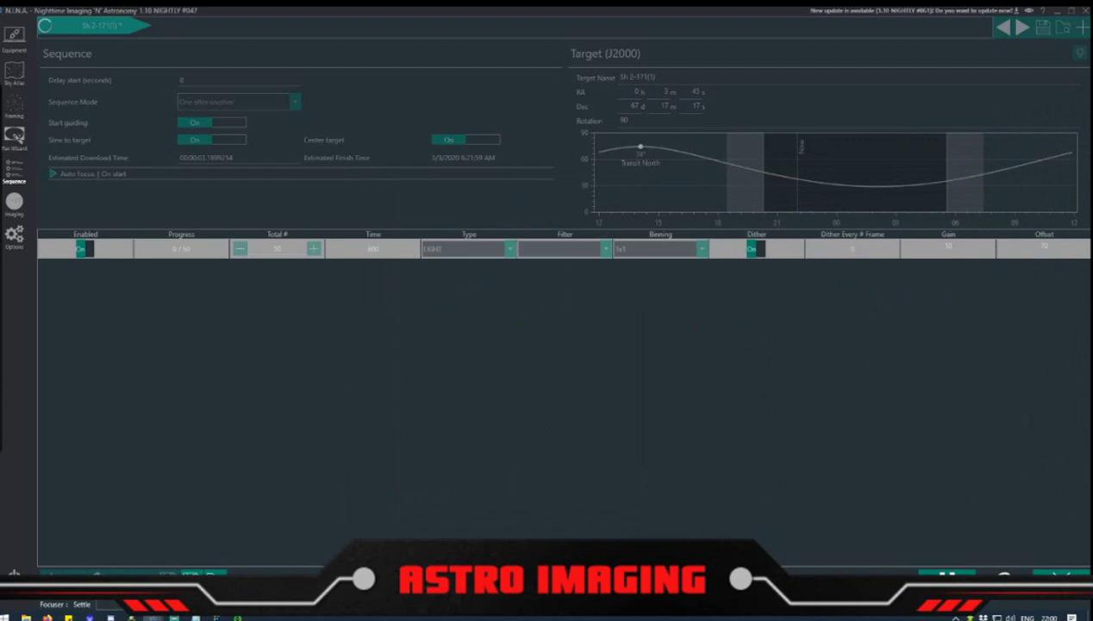
Step: Follow the auto-focus run in the imaging view with the whole star image fitted and the focus graph kept visible
drag(1001, 200, 569, 287)
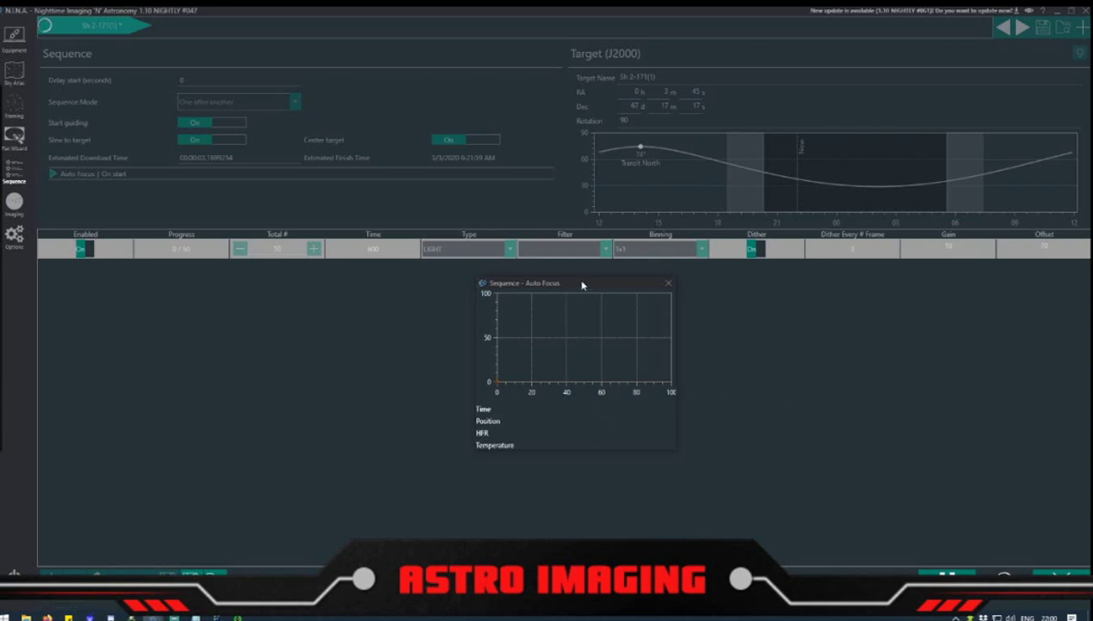
click(15, 205)
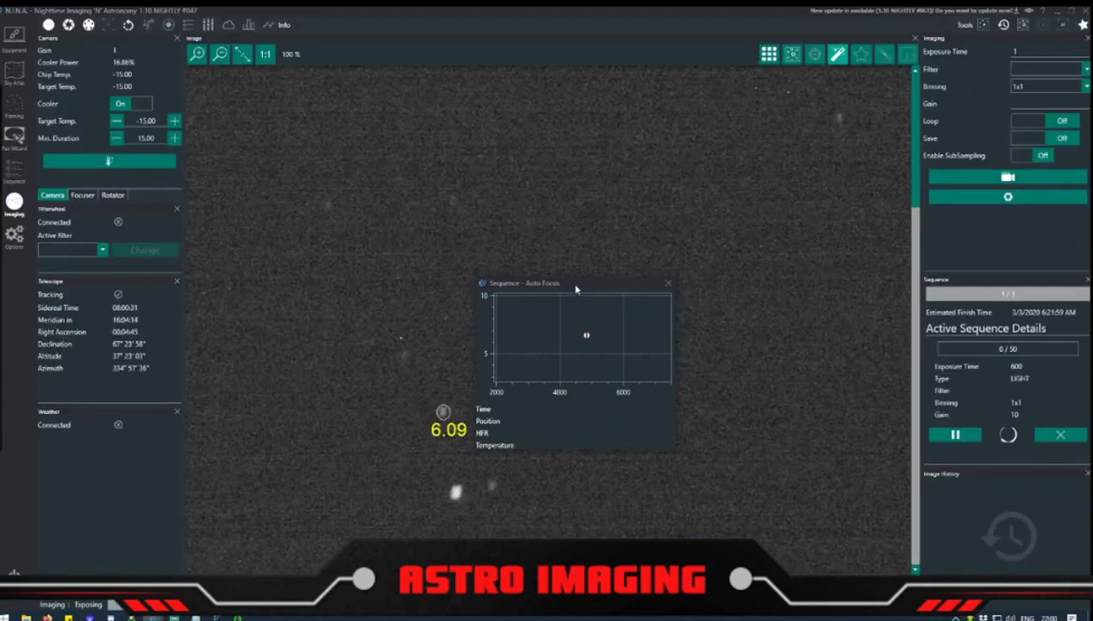
drag(576, 285, 781, 175)
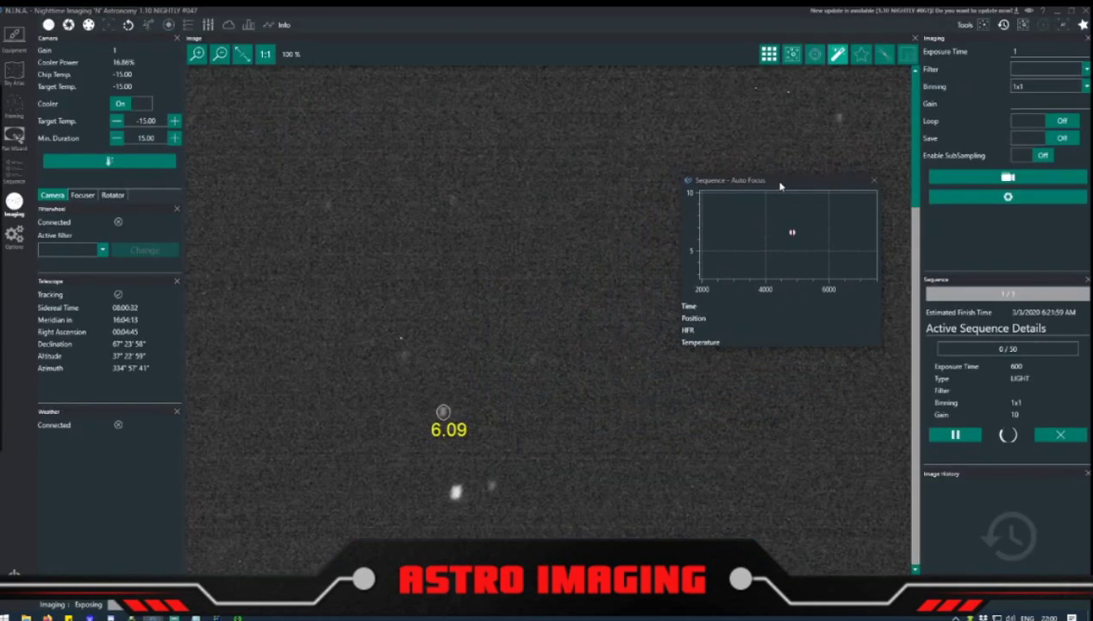
click(242, 54)
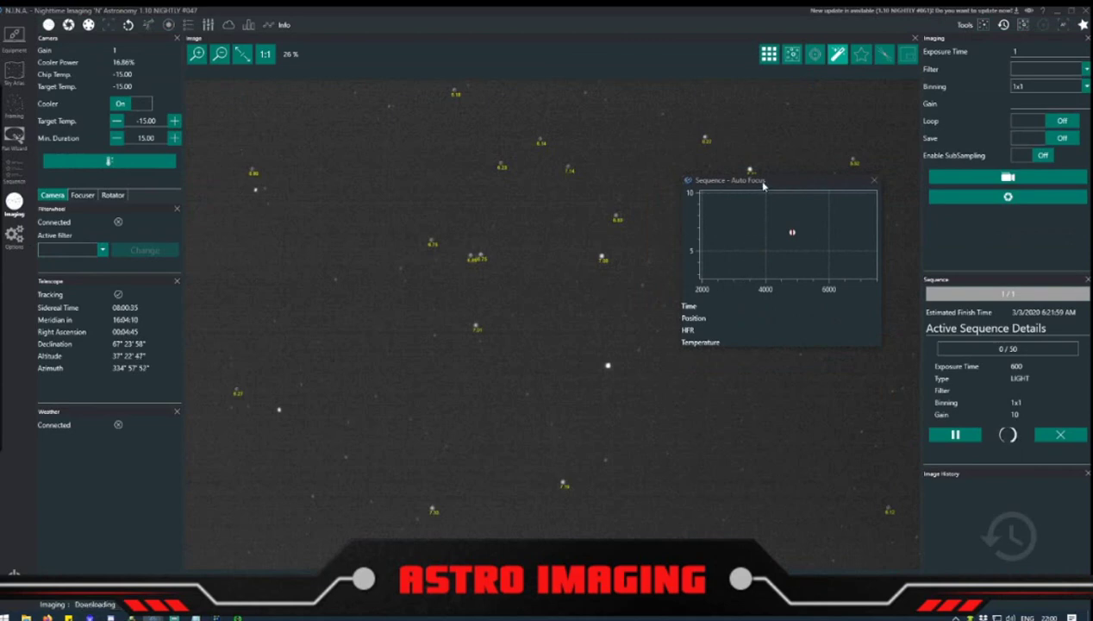
drag(759, 184, 771, 295)
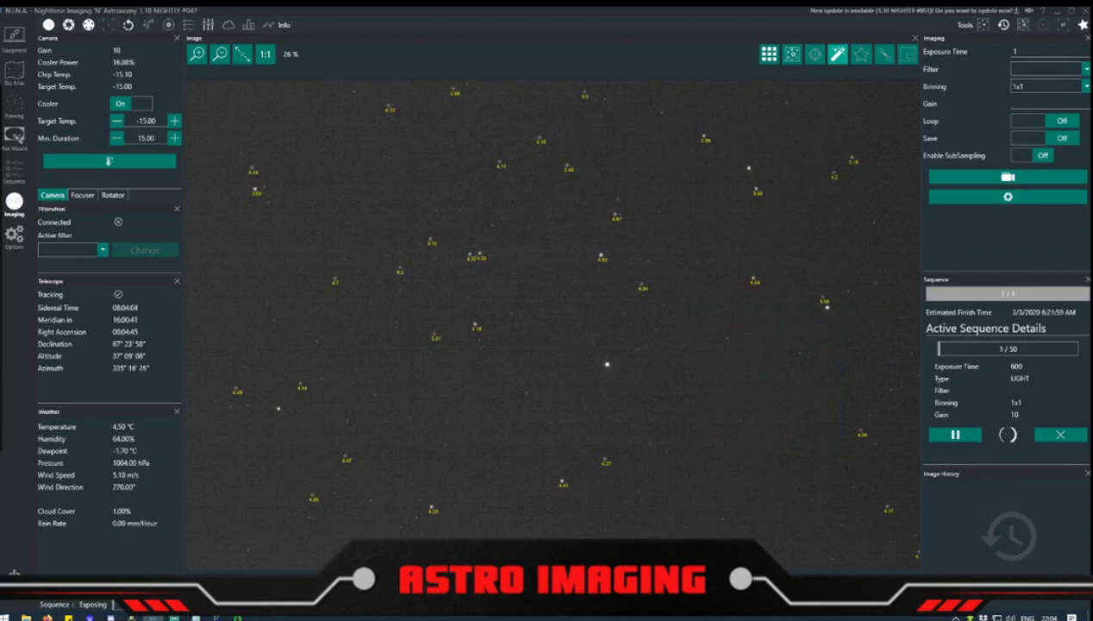
Step: Switch to PHD2 to check the guiding graph and RMS error, and return to N.I.N.A
key(alt+Tab)
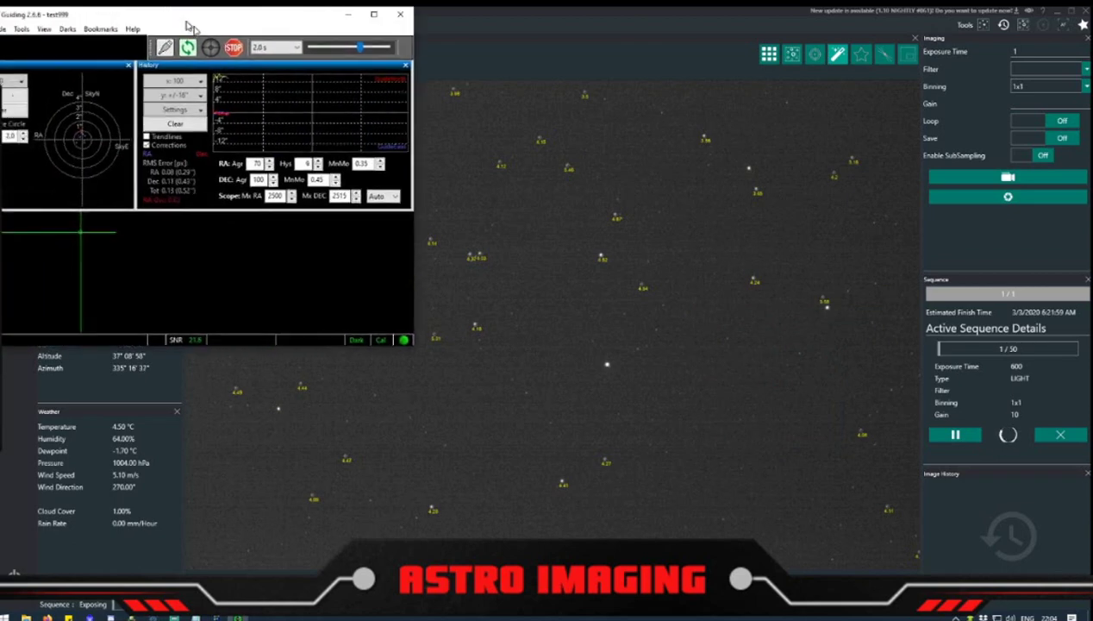
drag(191, 20, 306, 73)
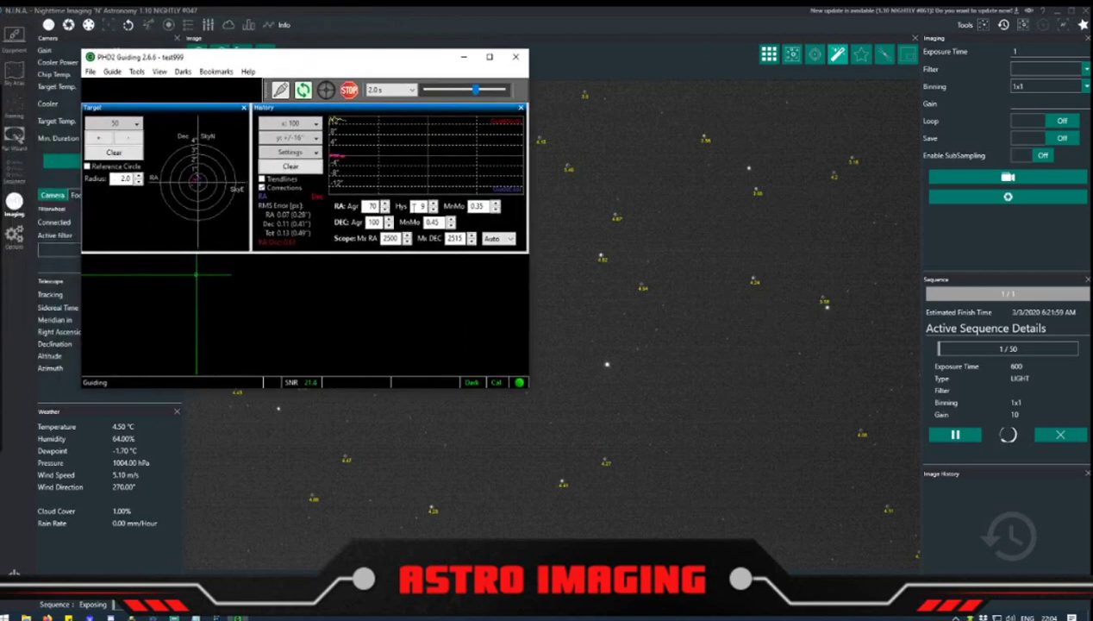
key(alt+Tab)
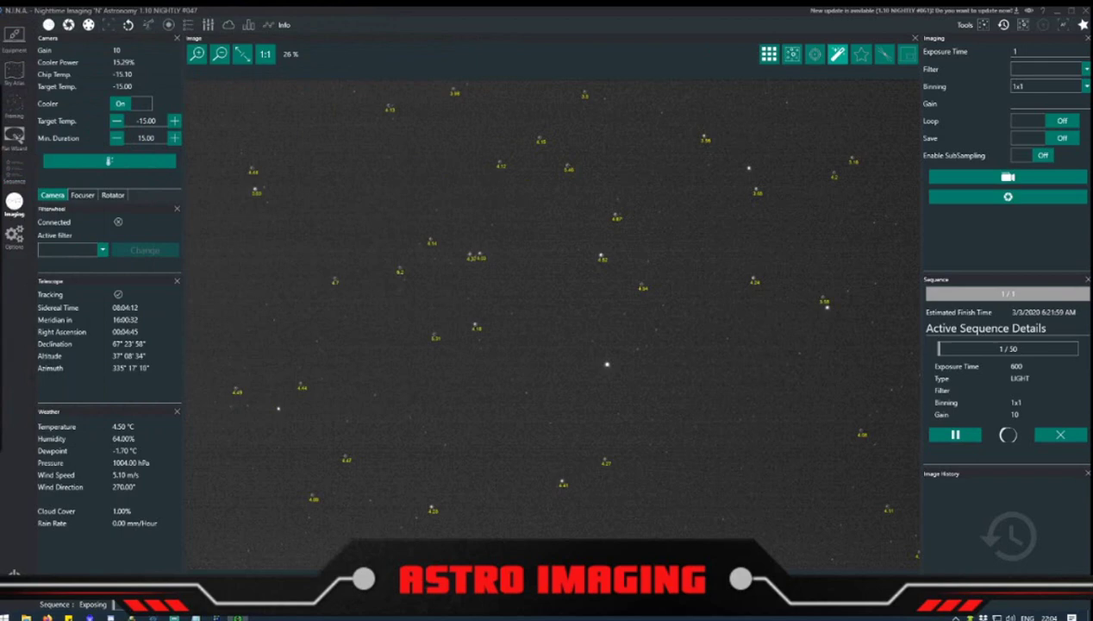